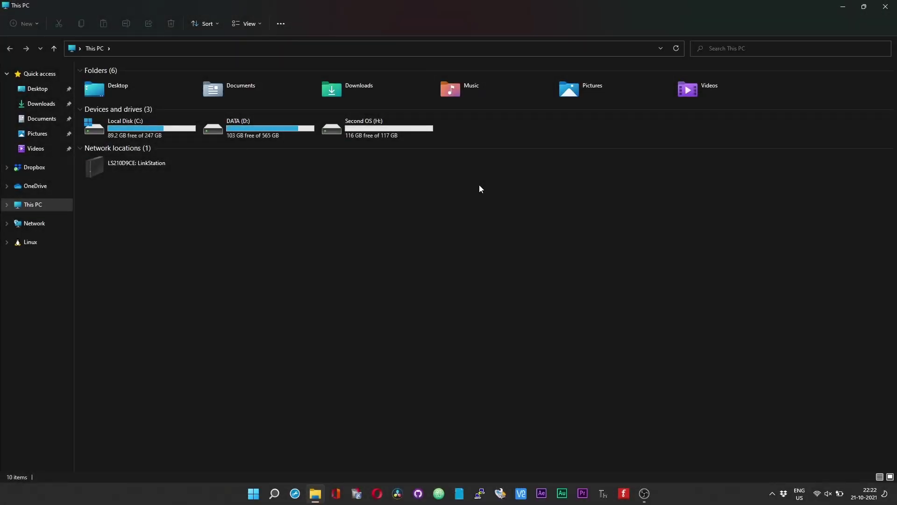
View the compact right-click menu on empty space in File Explorer
right_click(491, 190)
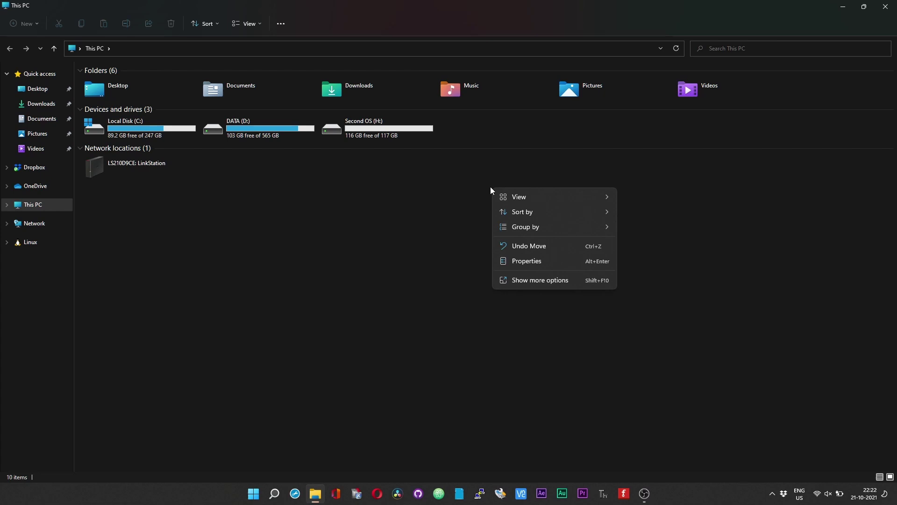
click(497, 163)
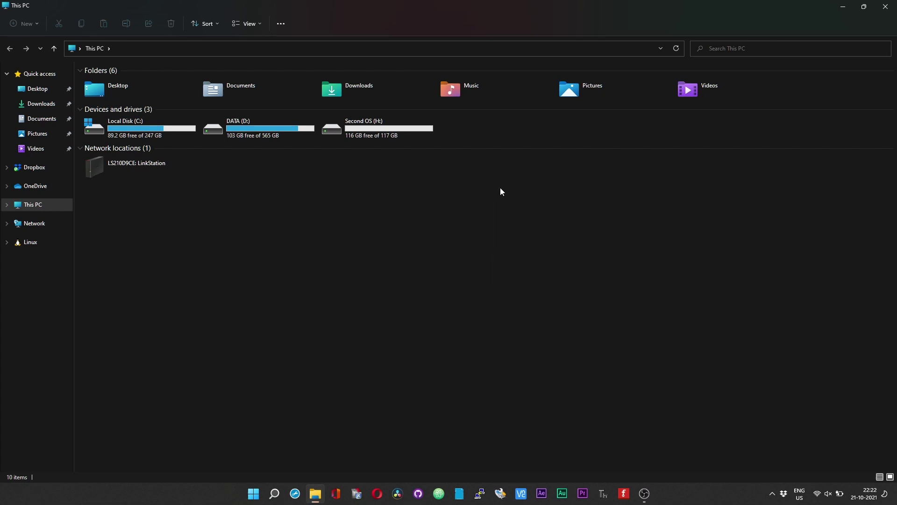
right_click(501, 191)
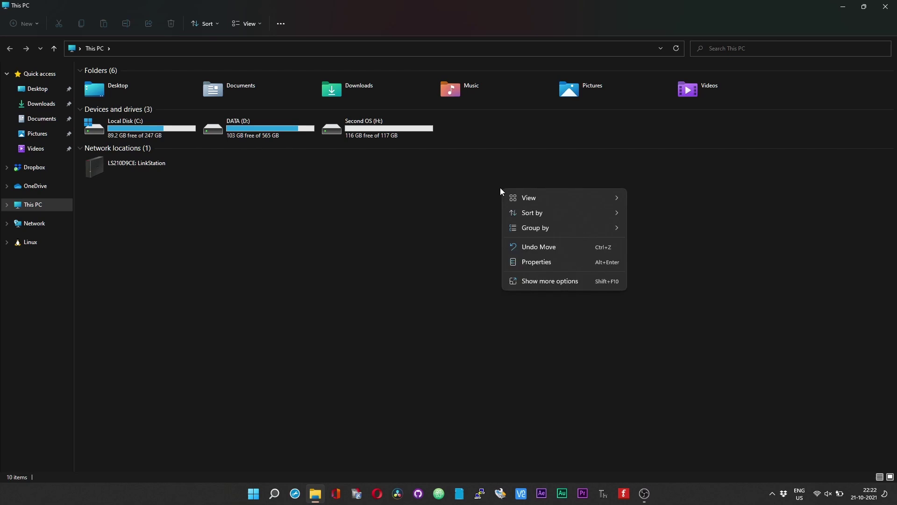
mouse_move(529, 197)
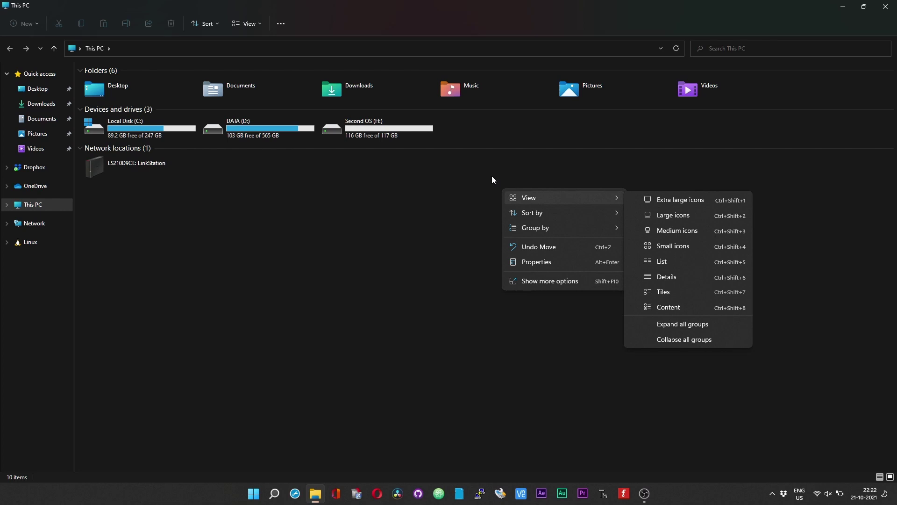
click(494, 171)
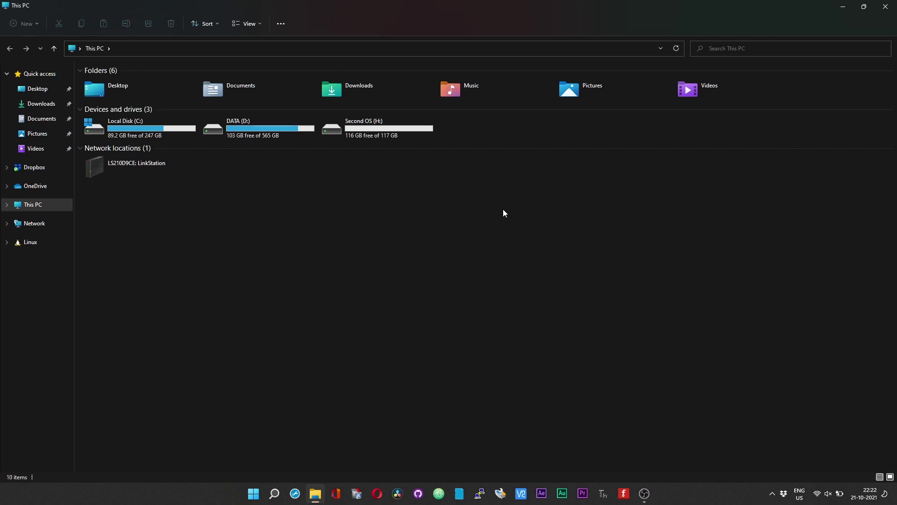
Compare it with the Shift+F10 classic menu, then go to the Downloads folder
key(shift+F10)
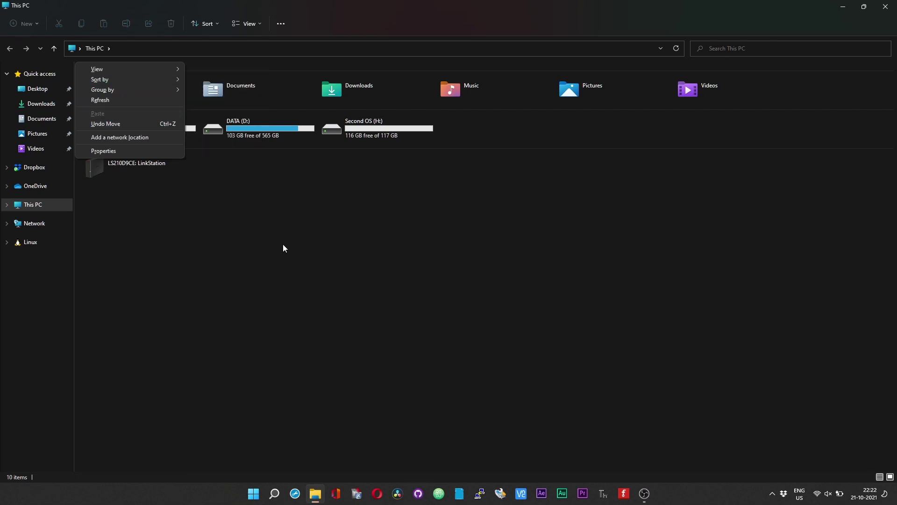
click(330, 258)
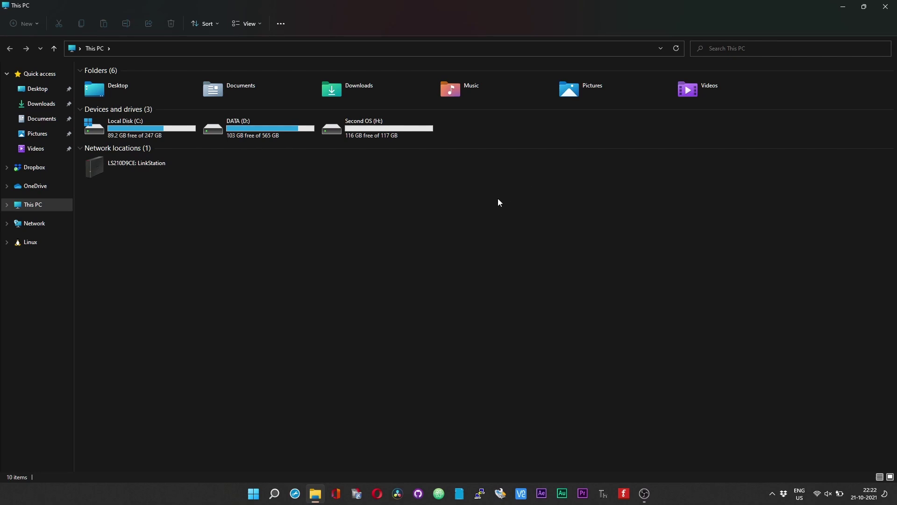
click(42, 104)
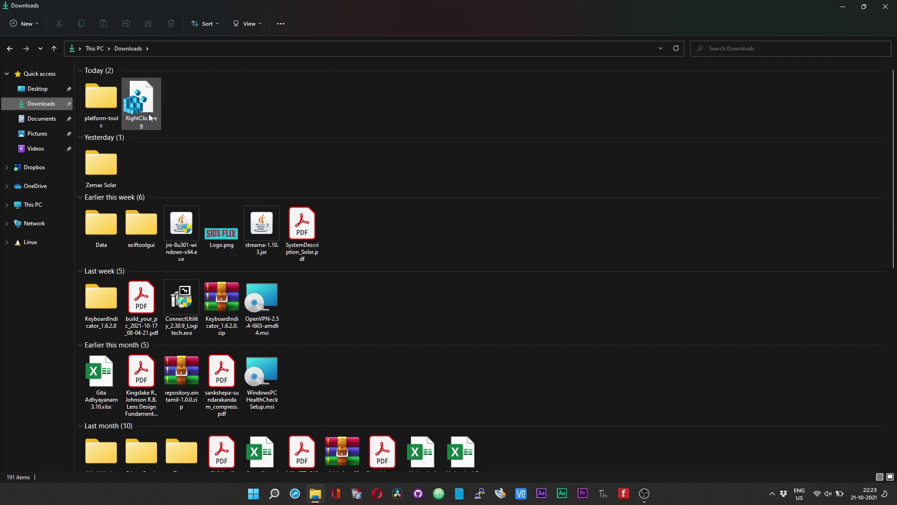
mouse_move(141, 102)
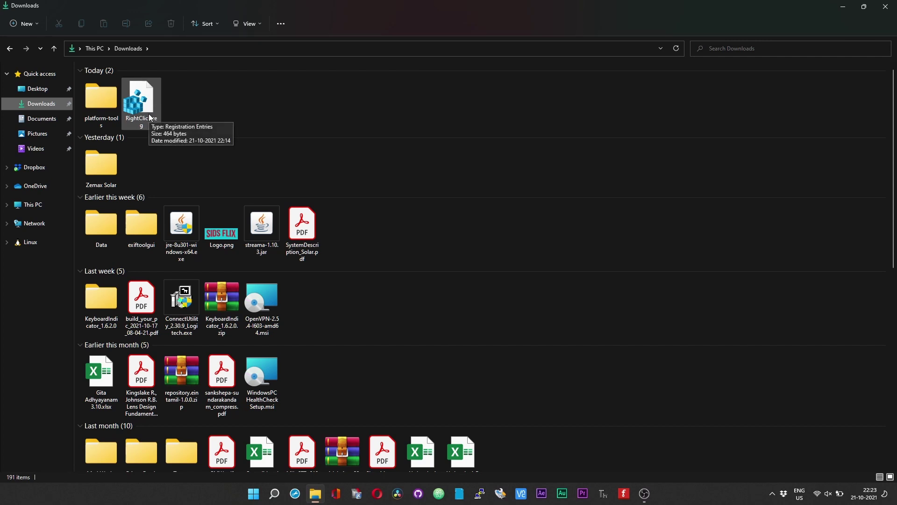
Merge RightClick.reg into the registry, approving the UAC and confirmation prompts
double_click(150, 102)
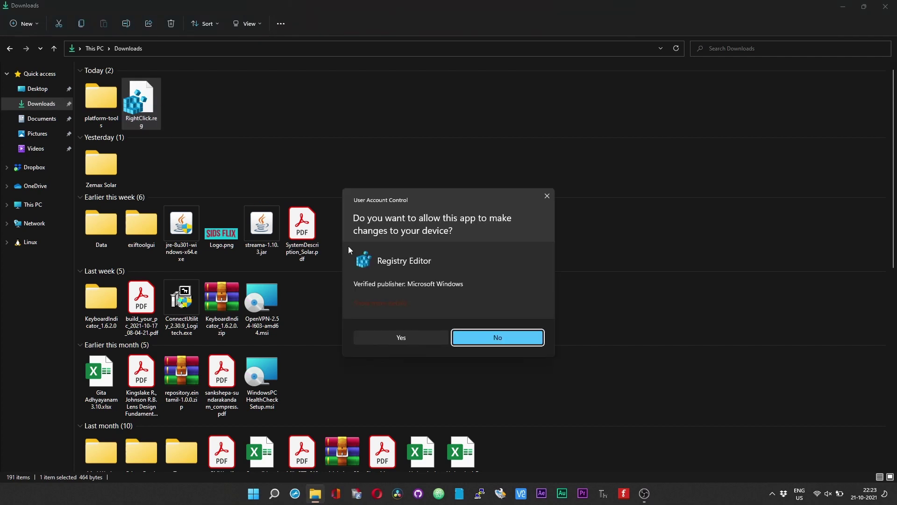
click(423, 340)
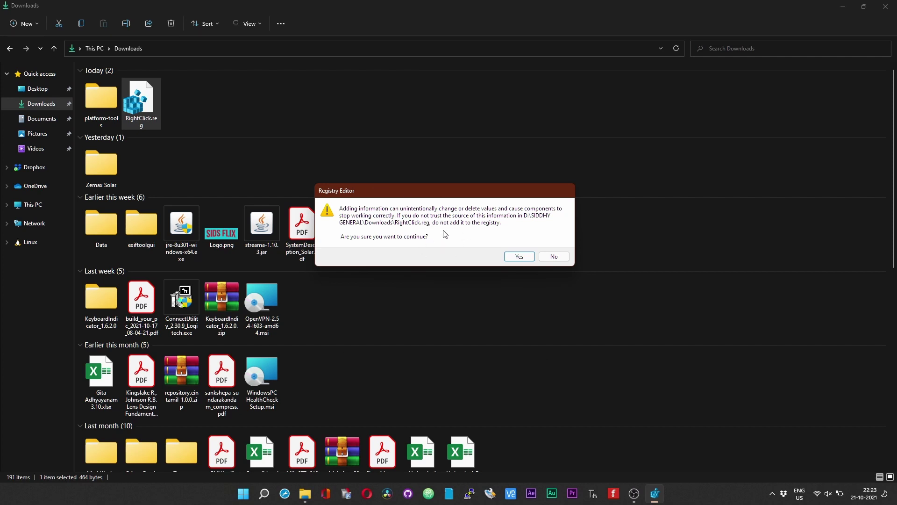
click(515, 258)
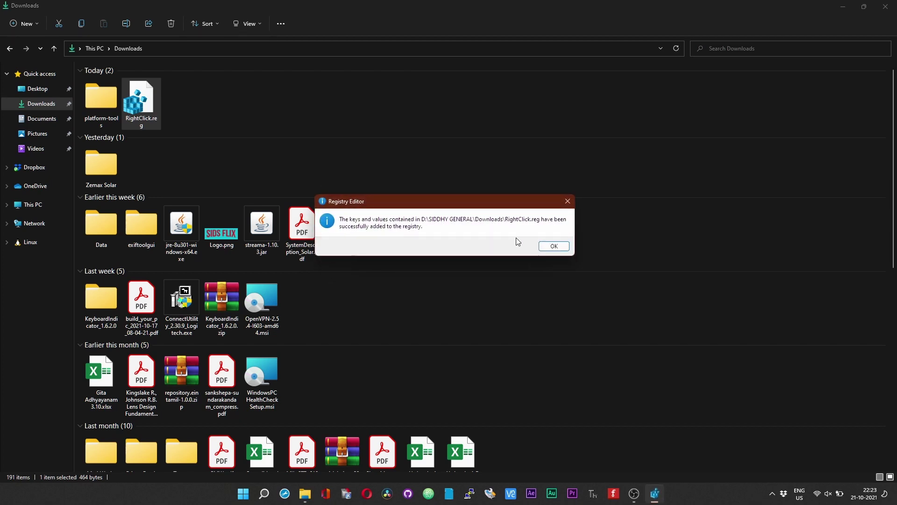
Dismiss the success message, recheck the still-compact This PC right-click menu, and open Task Manager
click(553, 246)
key(alt+Up)
right_click(422, 245)
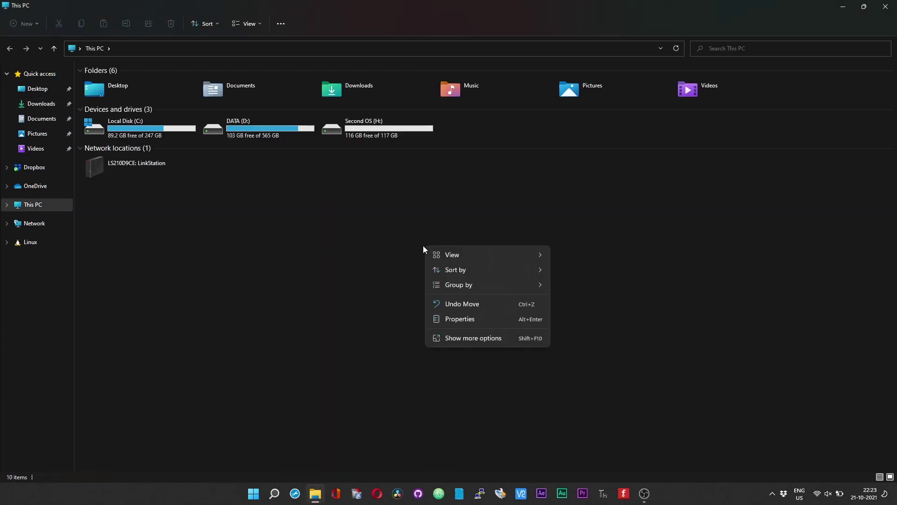
click(400, 209)
right_click(399, 212)
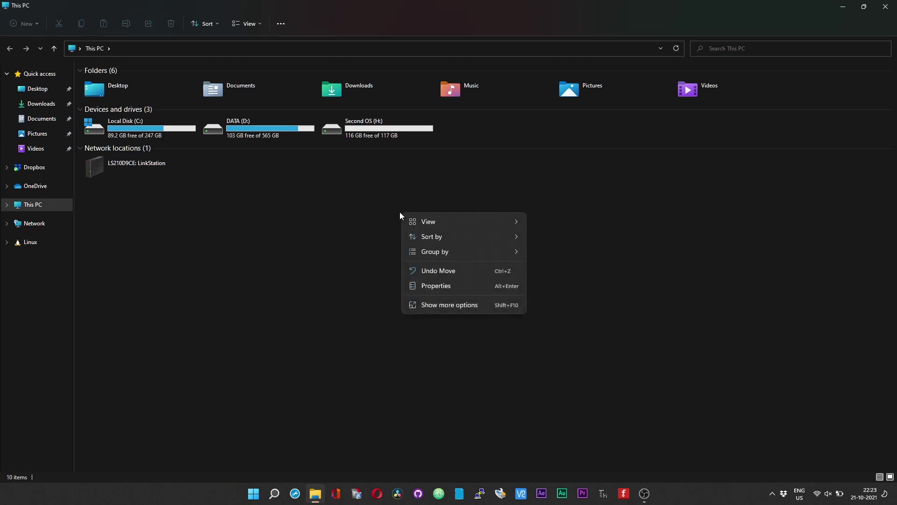
click(462, 185)
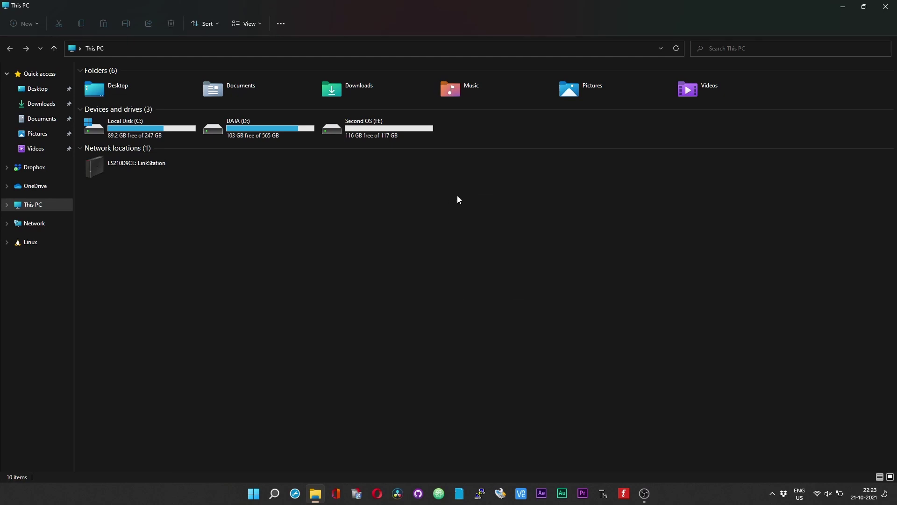
right_click(458, 196)
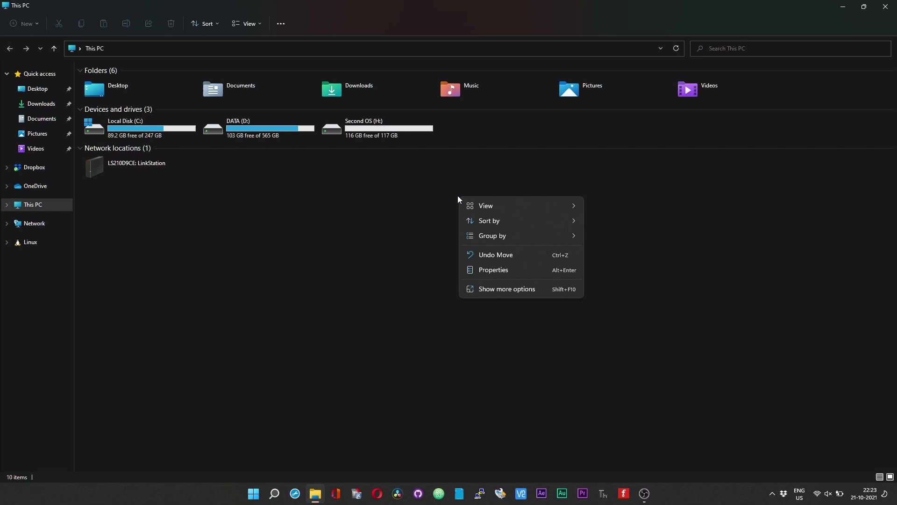
right_click(433, 198)
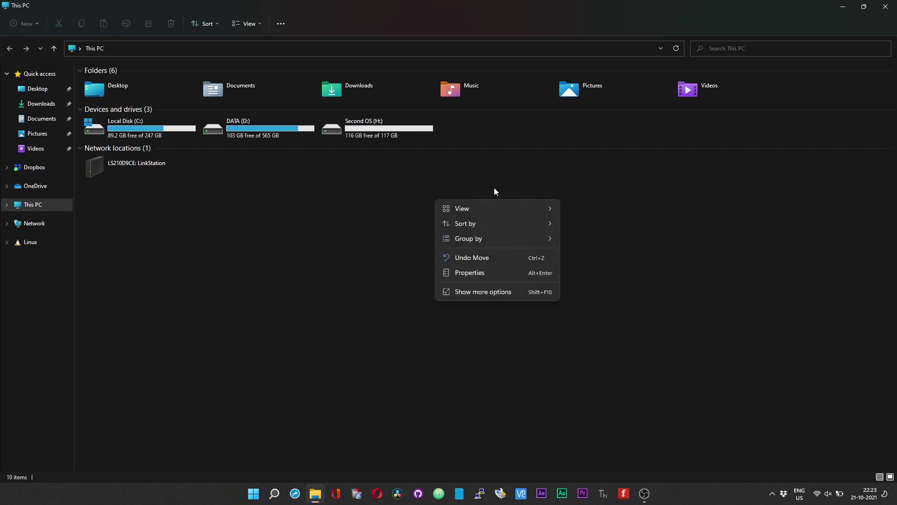
key(ctrl+shift+Escape)
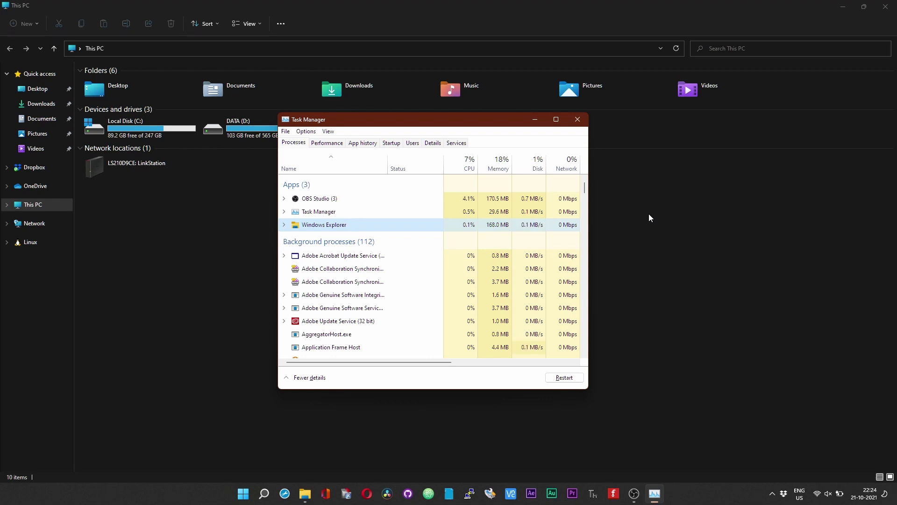
Restart Windows Explorer, close Task Manager, and reopen File Explorer at This PC
click(564, 378)
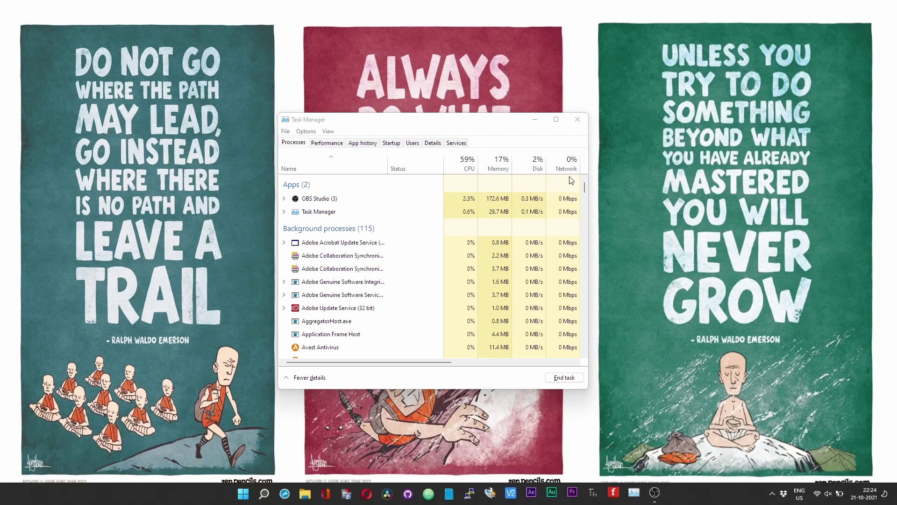
click(578, 120)
key(super+e)
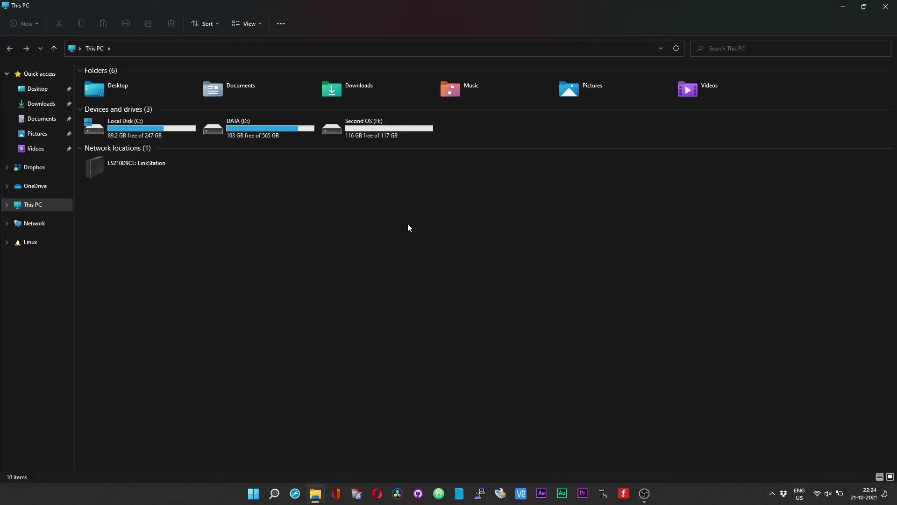
right_click(408, 223)
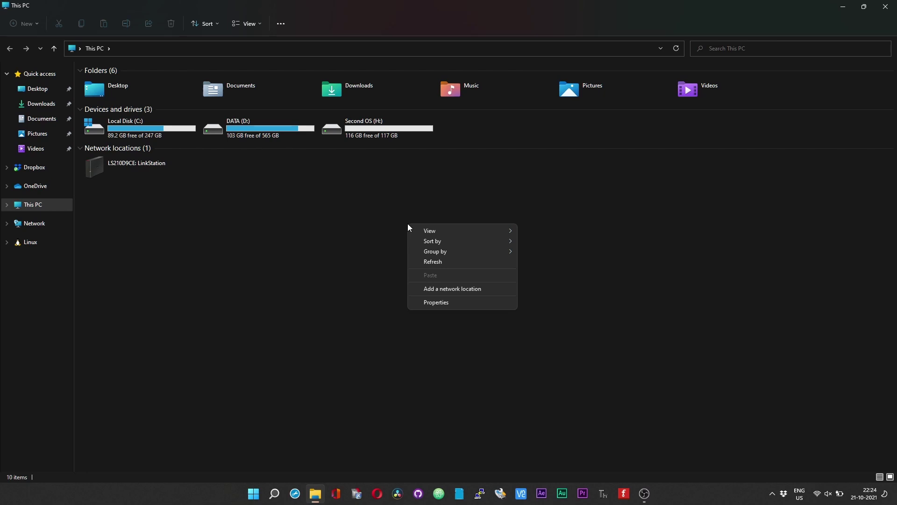
right_click(413, 199)
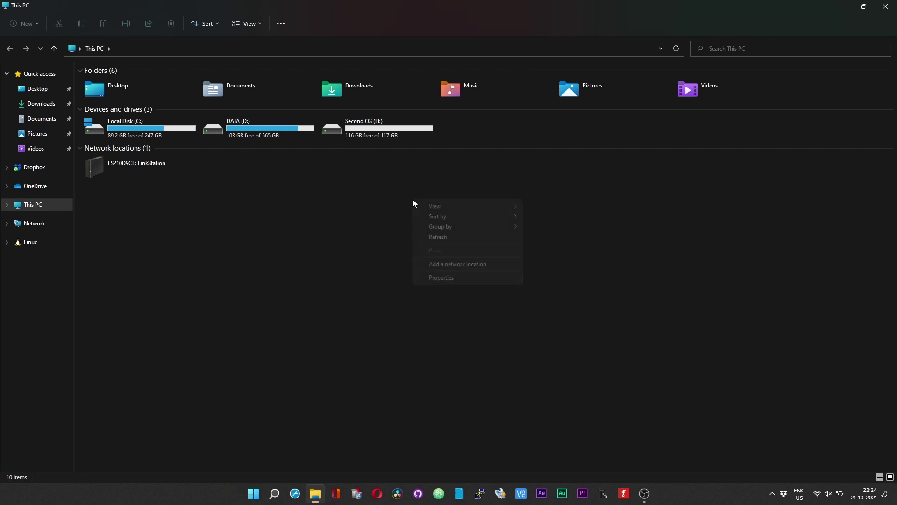
click(548, 253)
right_click(437, 209)
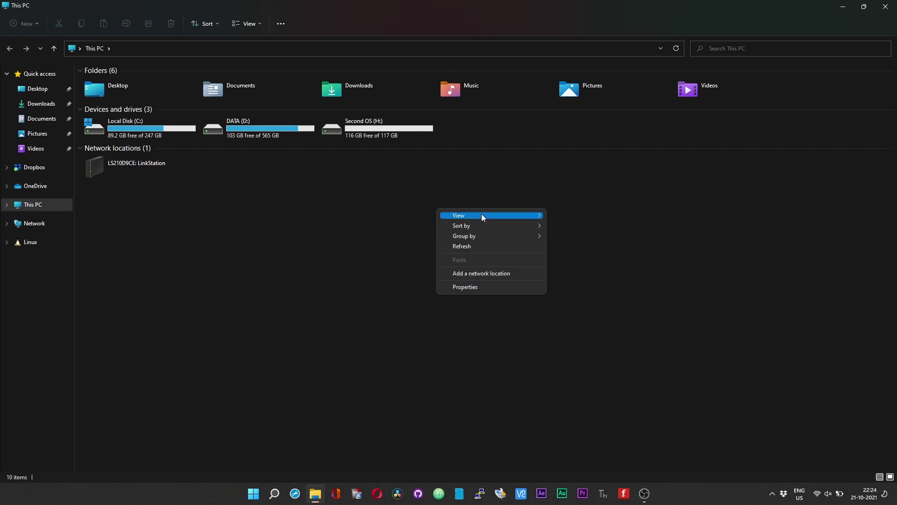
click(392, 267)
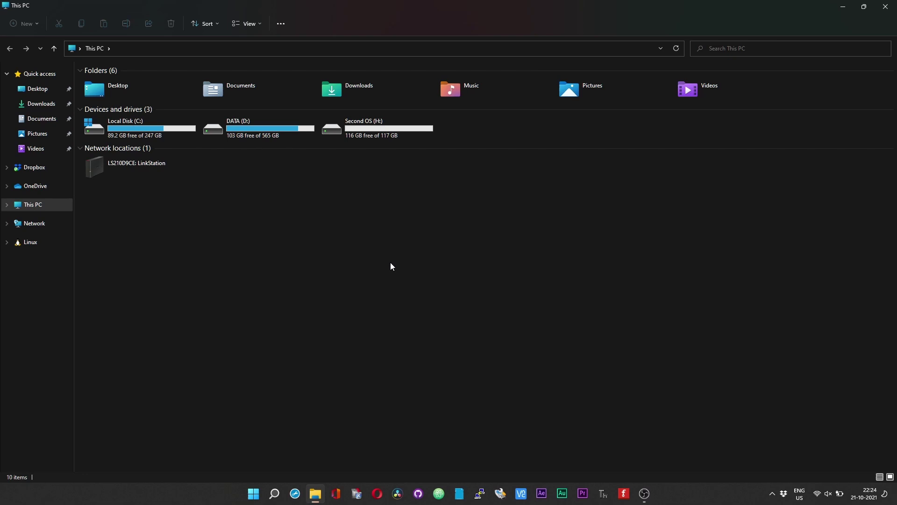
key(super+d)
right_click(475, 183)
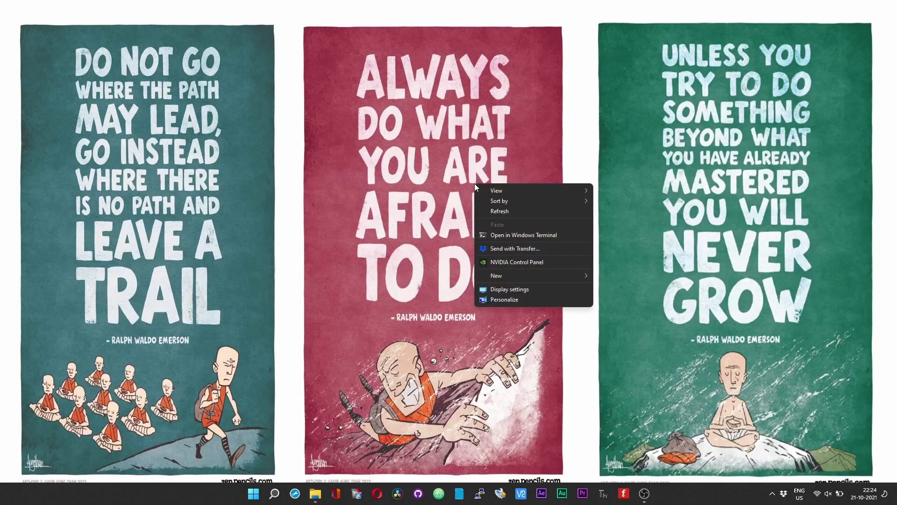
click(446, 211)
key(super+d)
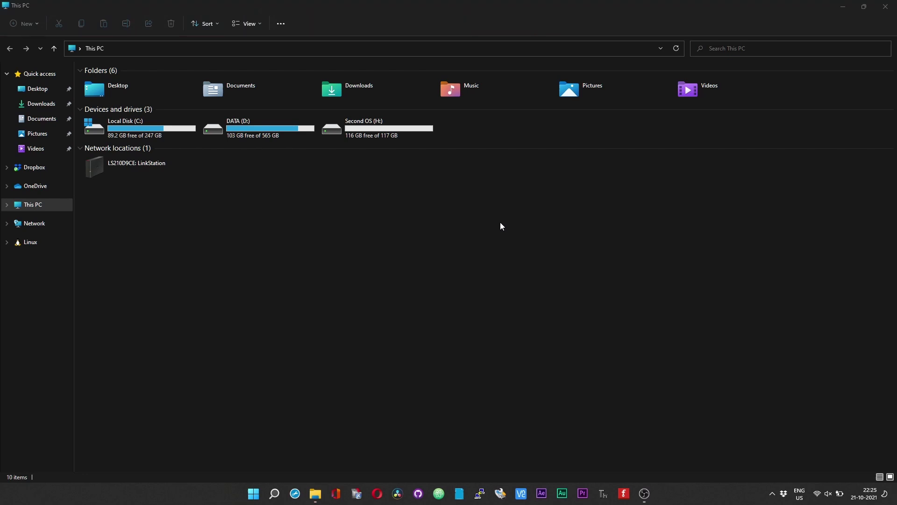
Launch regedit from the Run box and approve its UAC prompt
key(super+r)
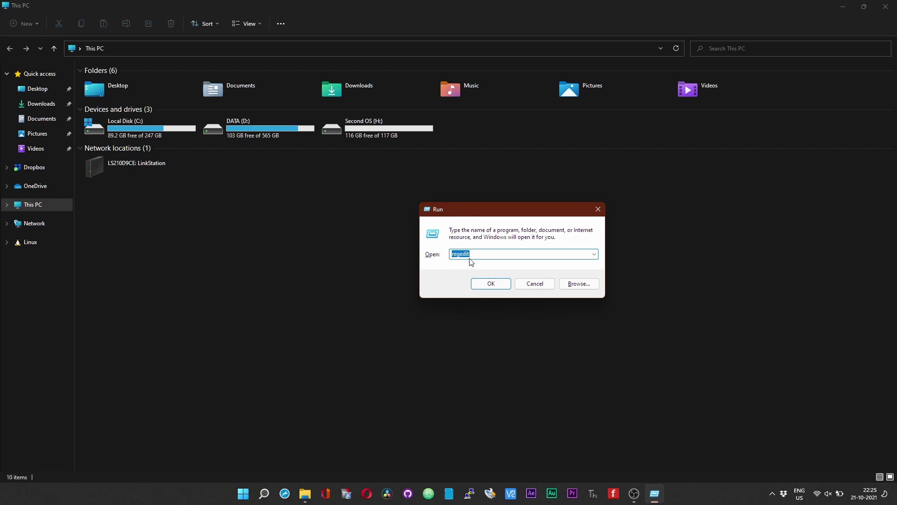
click(492, 286)
click(492, 287)
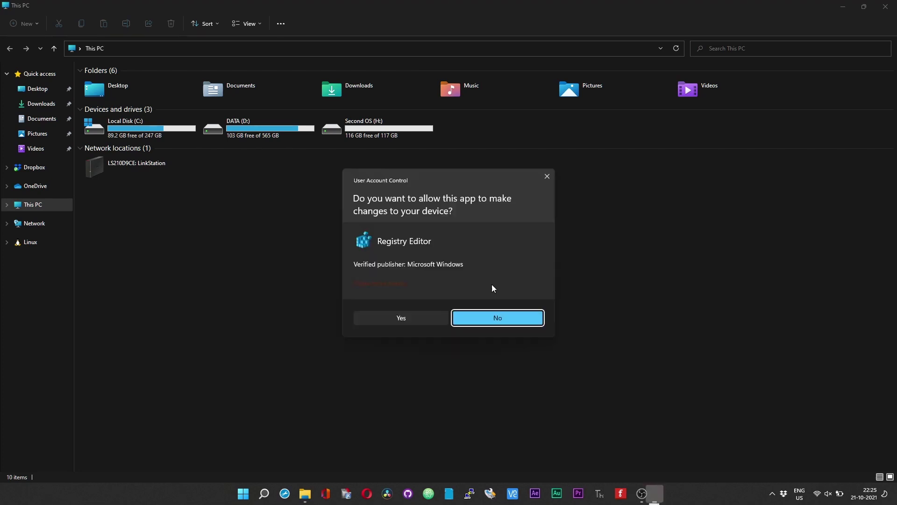
click(408, 320)
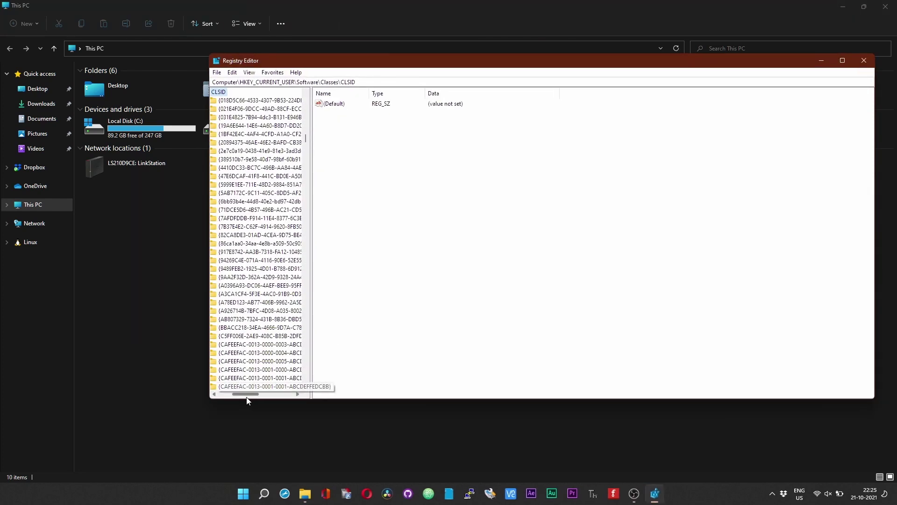
drag(245, 394, 232, 394)
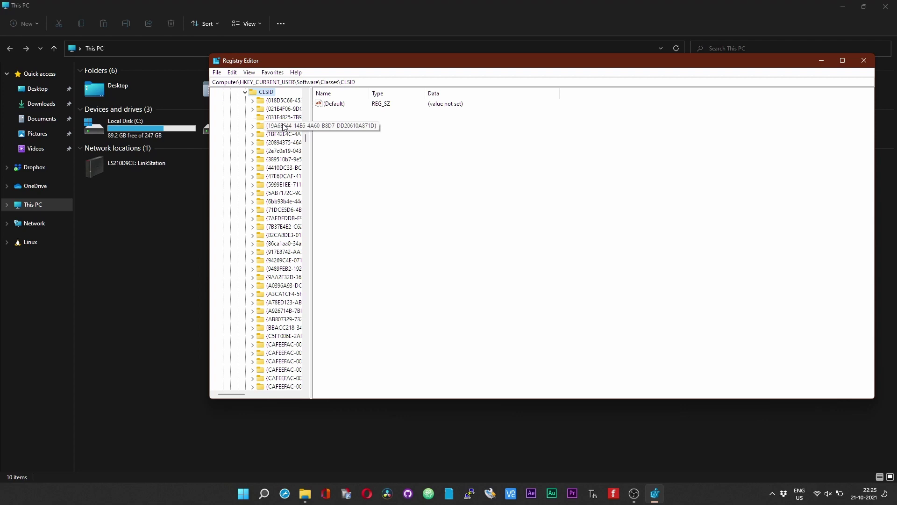
Select HKEY_CURRENT_USER\Software and then its Classes key
scroll(299, 146, up, 5)
scroll(299, 146, up, 10)
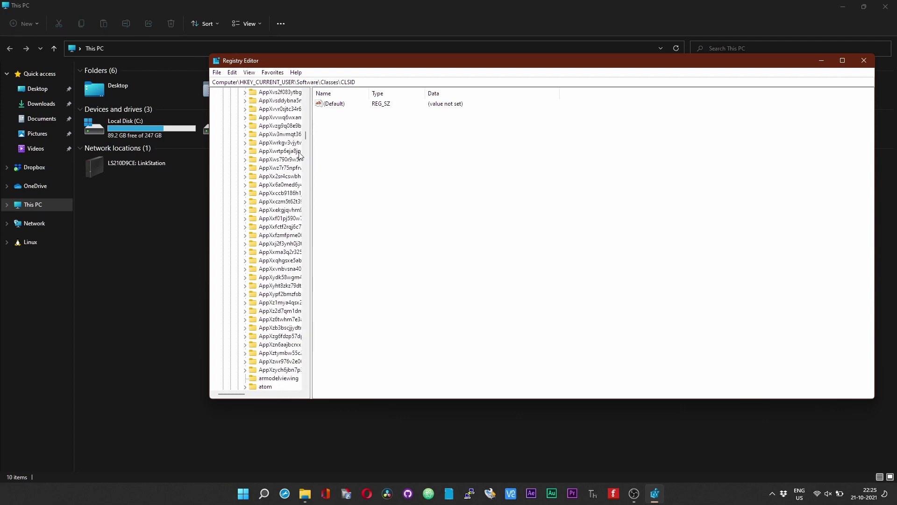
drag(306, 136, 304, 84)
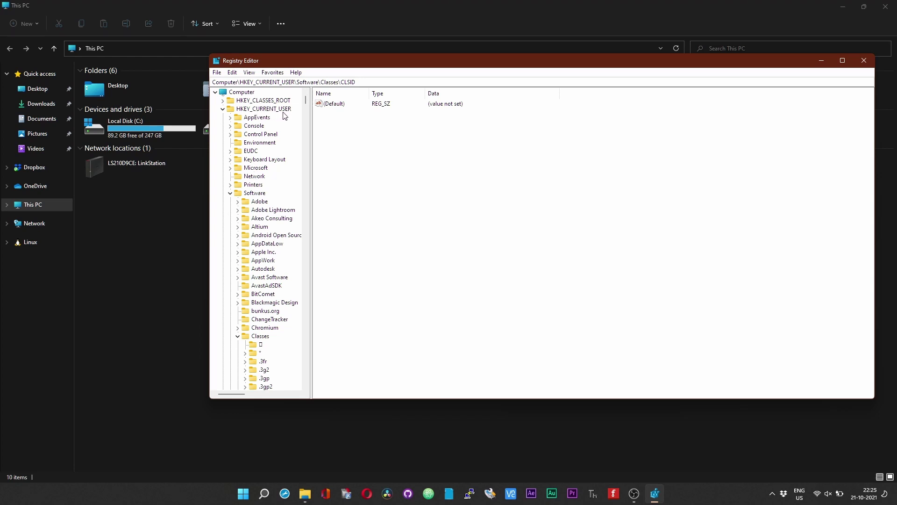
click(260, 193)
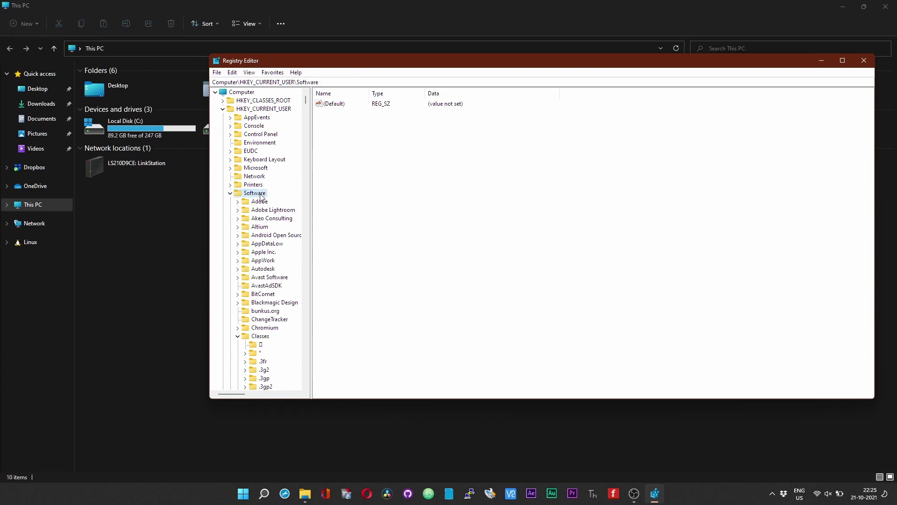
scroll(260, 197, down, 2)
scroll(261, 196, down, 4)
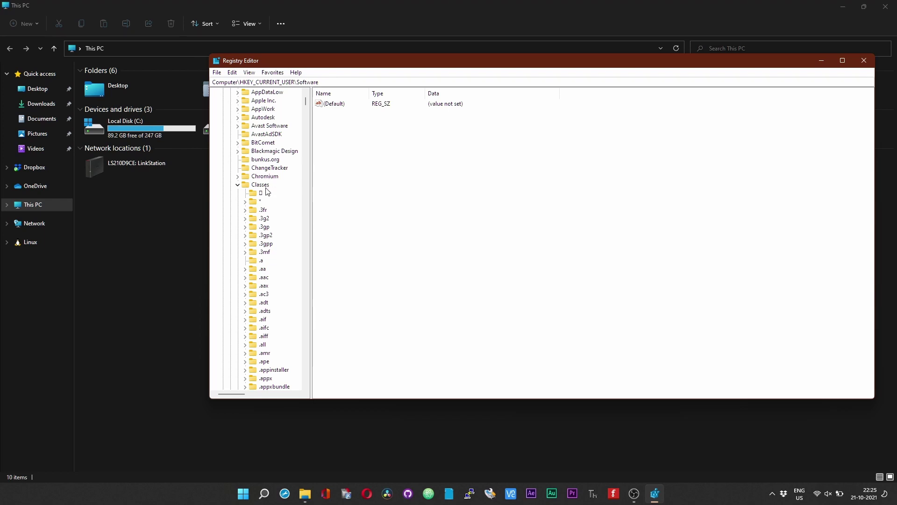
click(265, 187)
Scroll down to CLSID and widen the key tree so GUID names are readable
scroll(267, 188, down, 10)
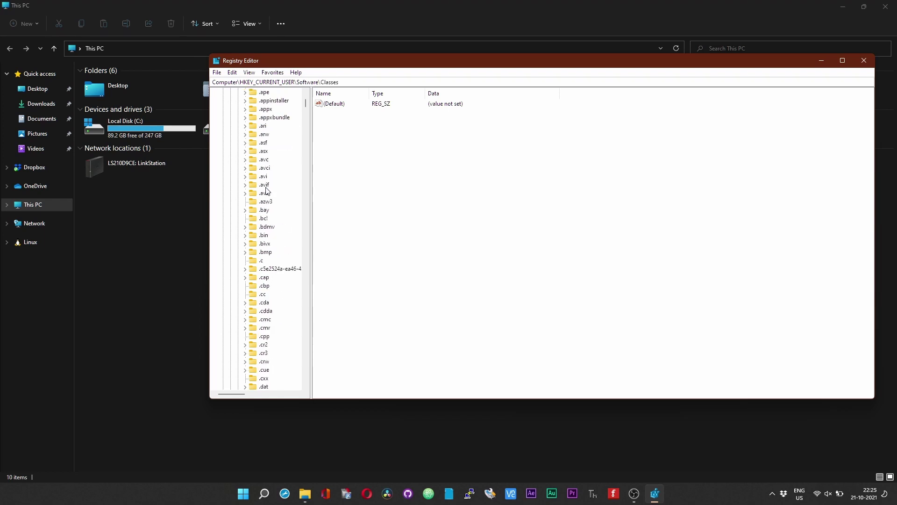
scroll(266, 187, down, 10)
scroll(266, 187, down, 10)
scroll(266, 188, down, 10)
scroll(266, 187, down, 10)
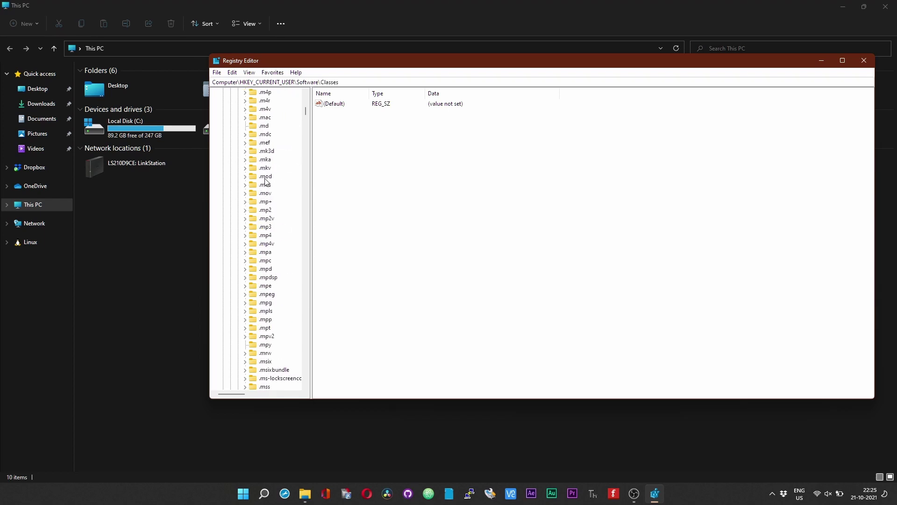
mouse_move(306, 114)
mouse_down()
mouse_move(307, 148)
mouse_move(308, 139)
mouse_up()
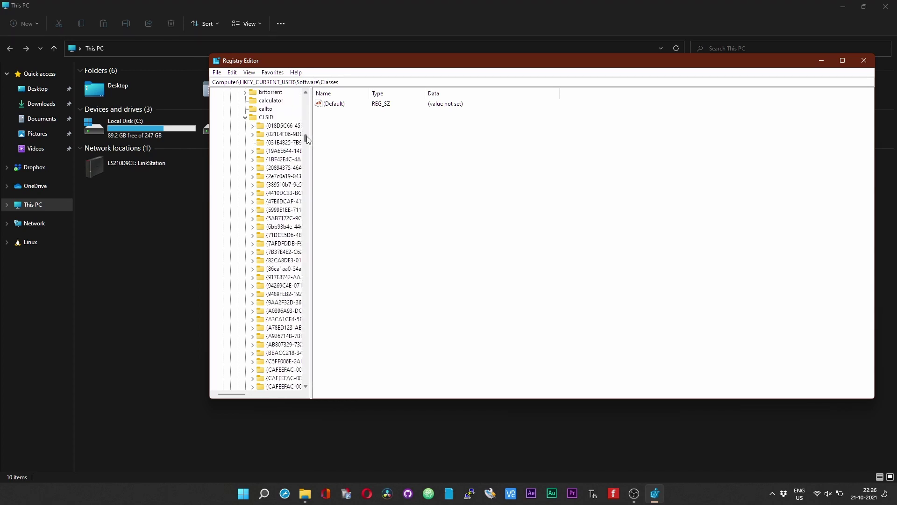
scroll(264, 119, up, 3)
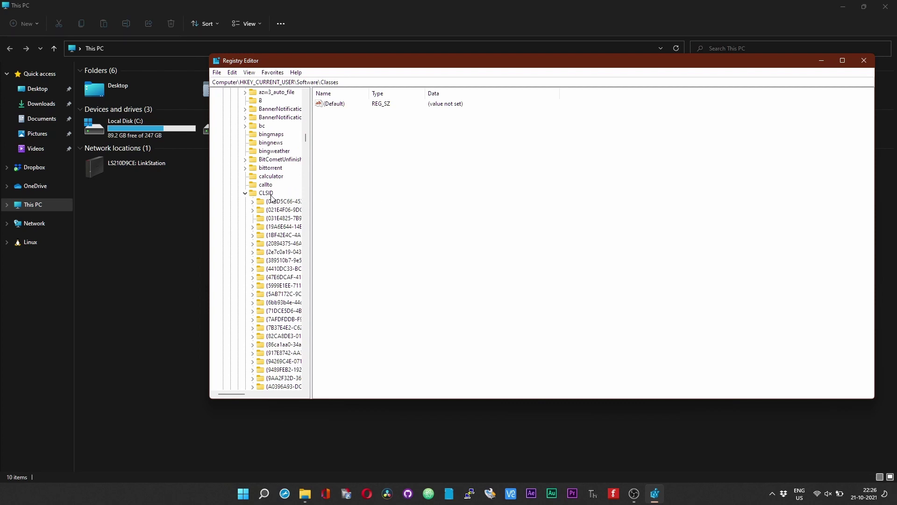
scroll(306, 141, down, 1)
drag(310, 141, 381, 141)
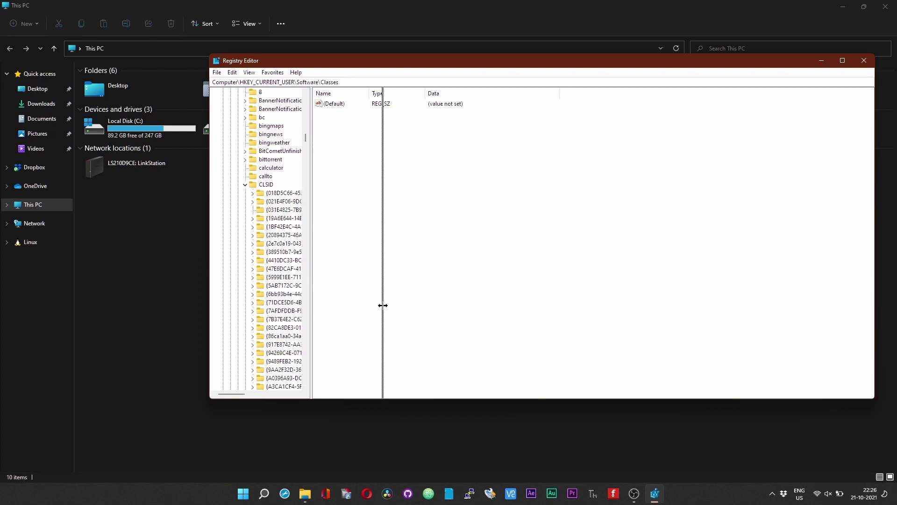
Expand CLSID\{86ca1aa0-34aa-4e8b-a509-50c905bae2a2} and inspect its InprocServer32 subkey
click(264, 186)
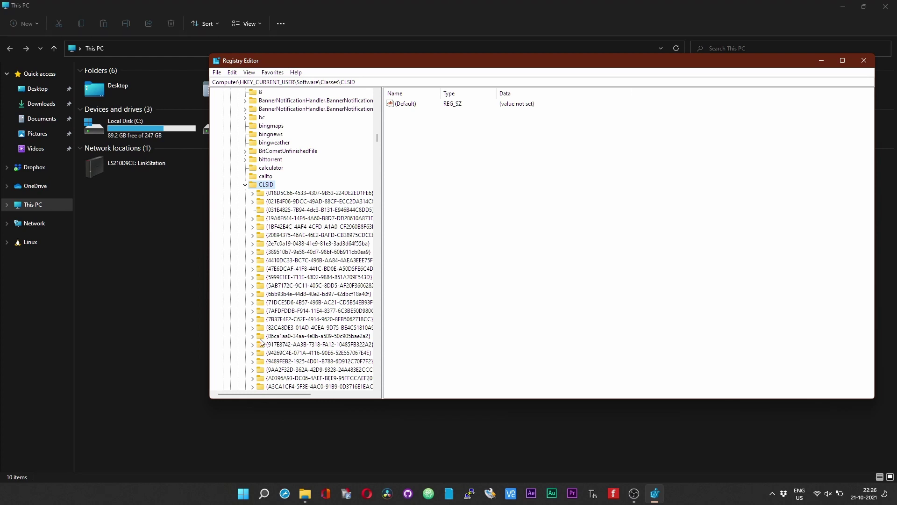
click(253, 336)
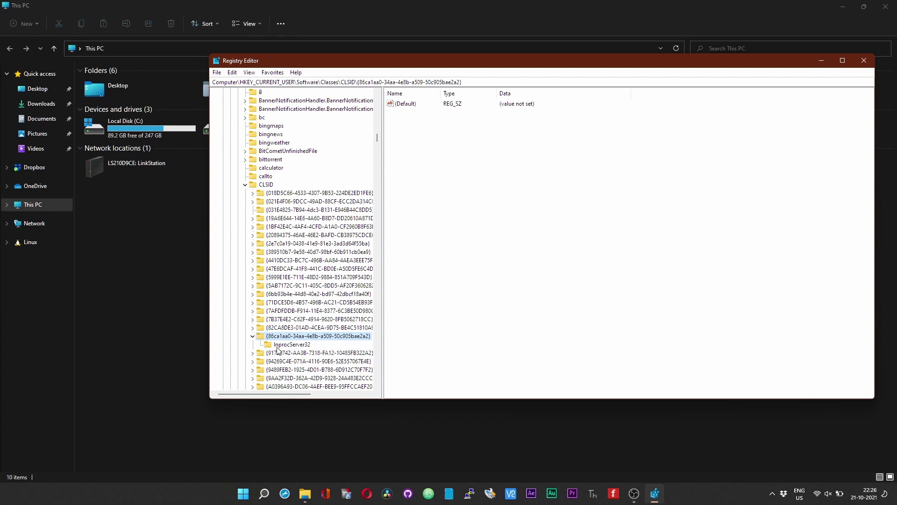
click(284, 345)
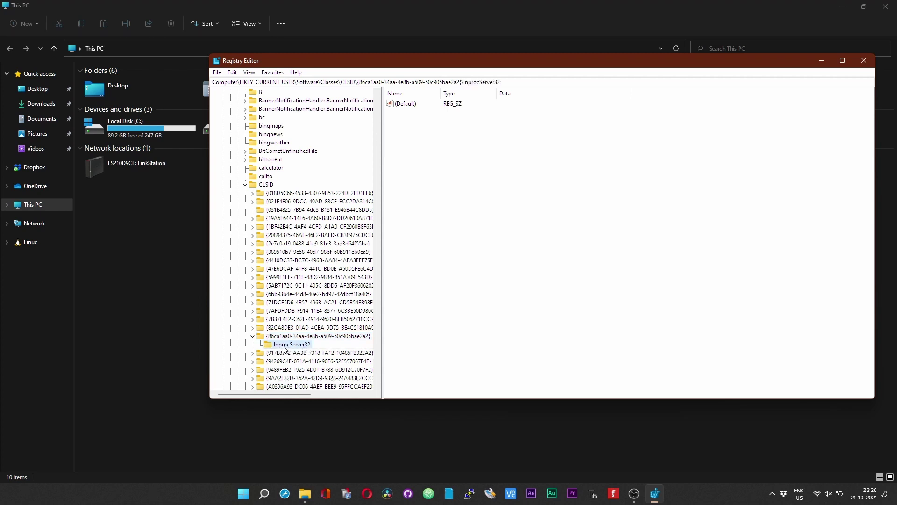
Delete the {86ca1aa0-34aa-4e8b-a509-50c905bae2a2} key and its subkeys, confirming with Yes
right_click(279, 336)
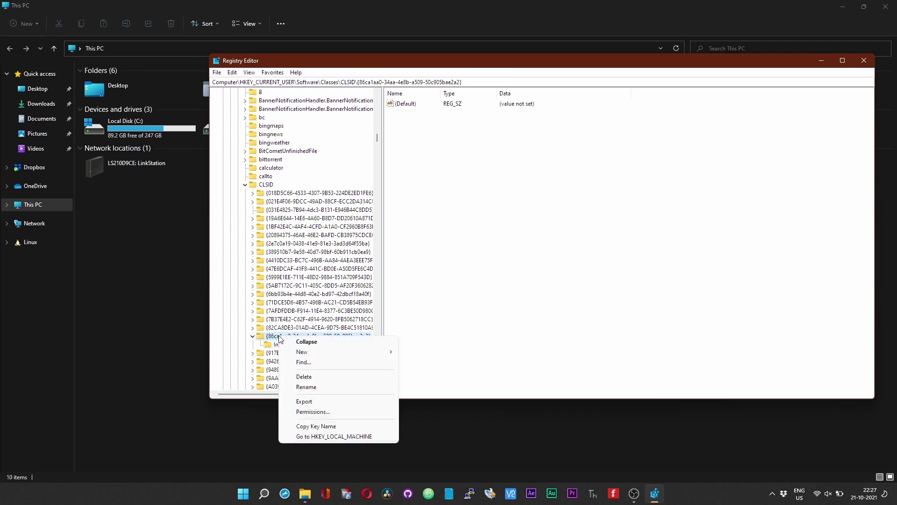
click(272, 340)
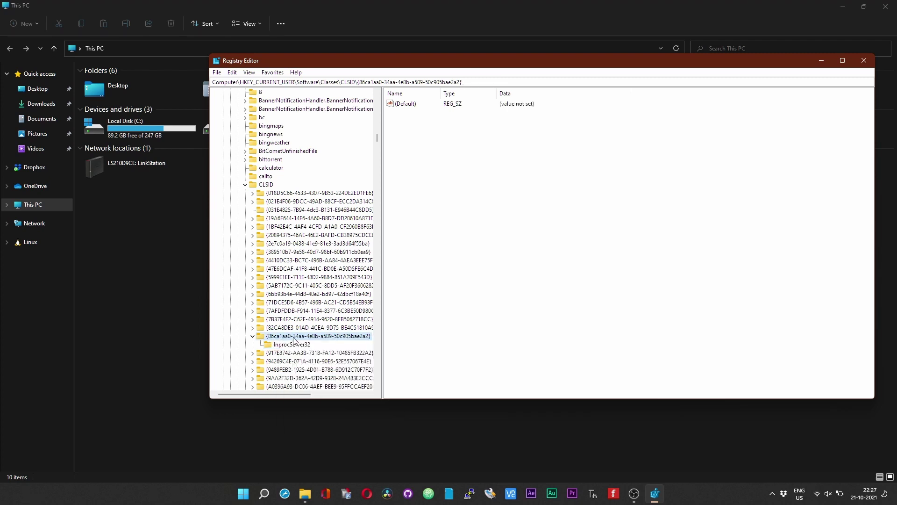
right_click(294, 340)
click(316, 377)
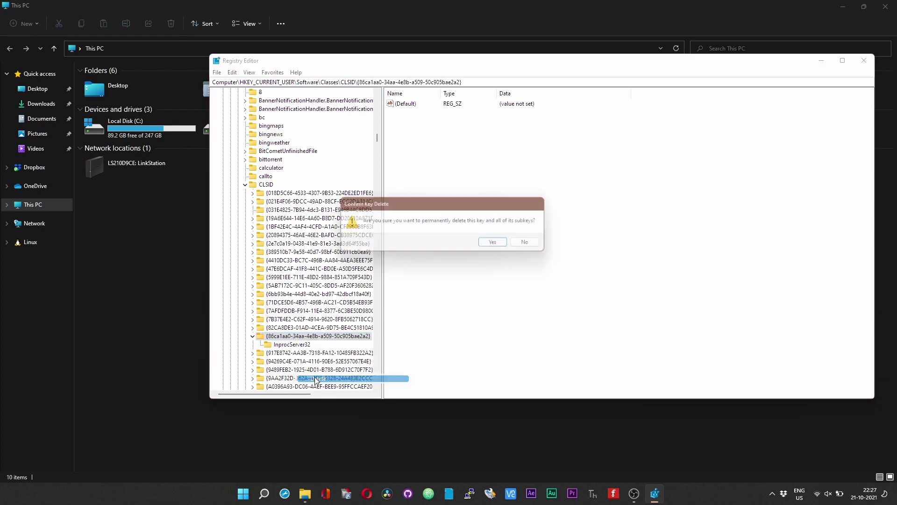
click(499, 244)
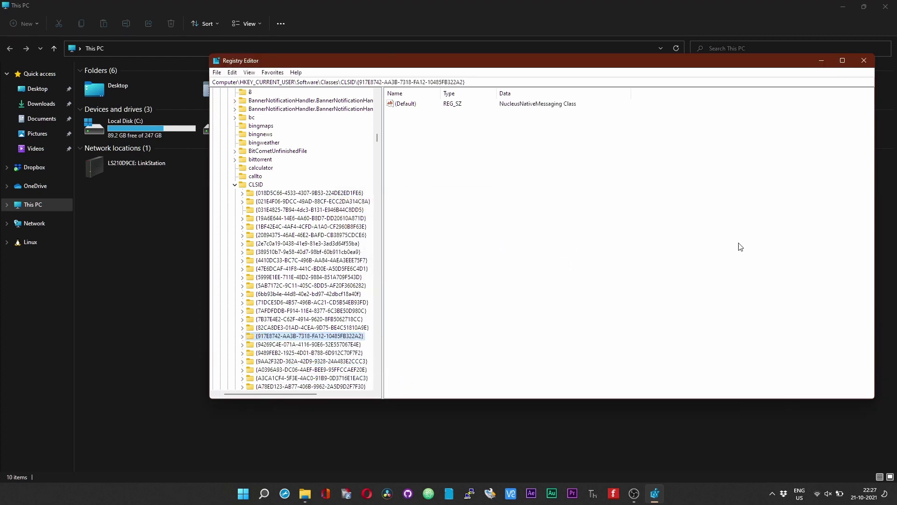
Close Registry Editor and check the This PC right-click menu
click(859, 66)
right_click(543, 223)
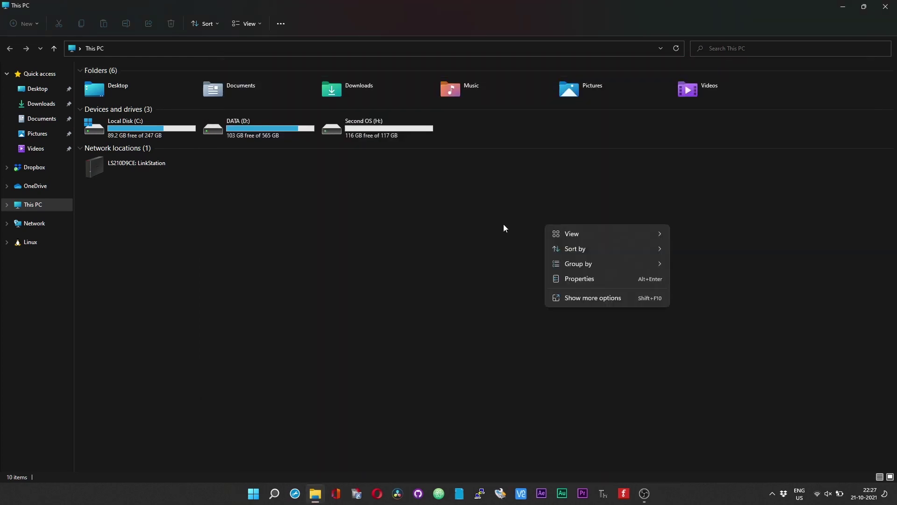
right_click(465, 215)
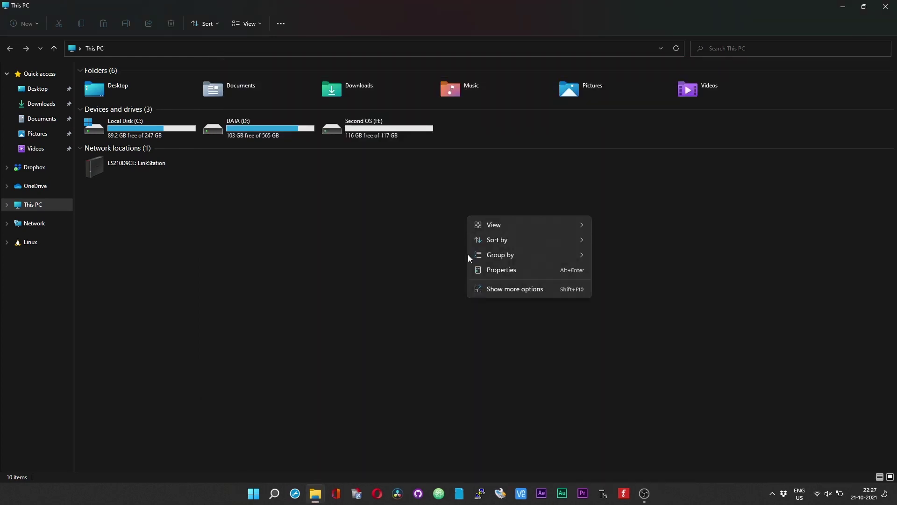
key(Escape)
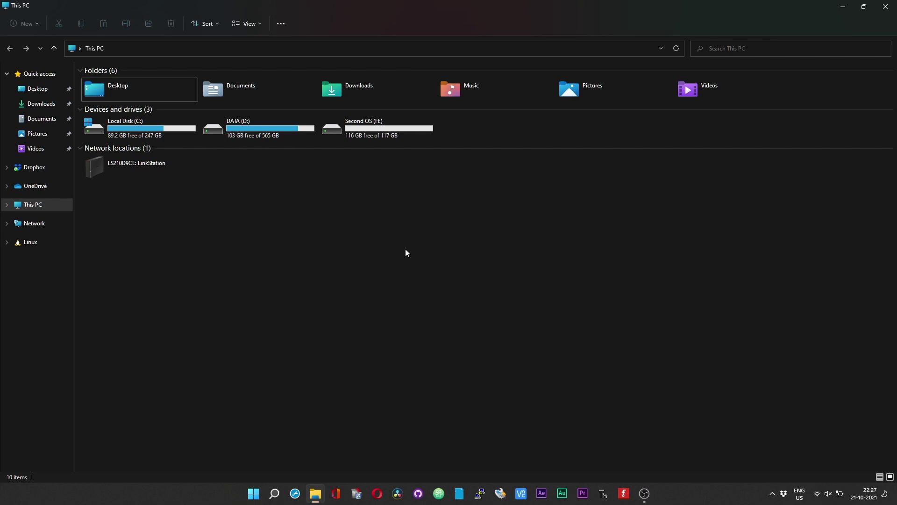
Recheck the right-click menu a few more times, then bring up Task Manager
right_click(461, 211)
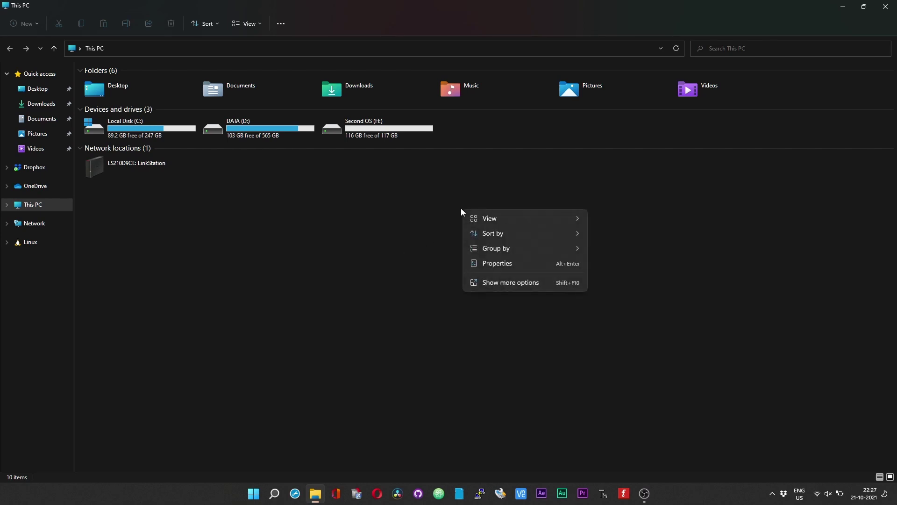
right_click(434, 206)
right_click(490, 186)
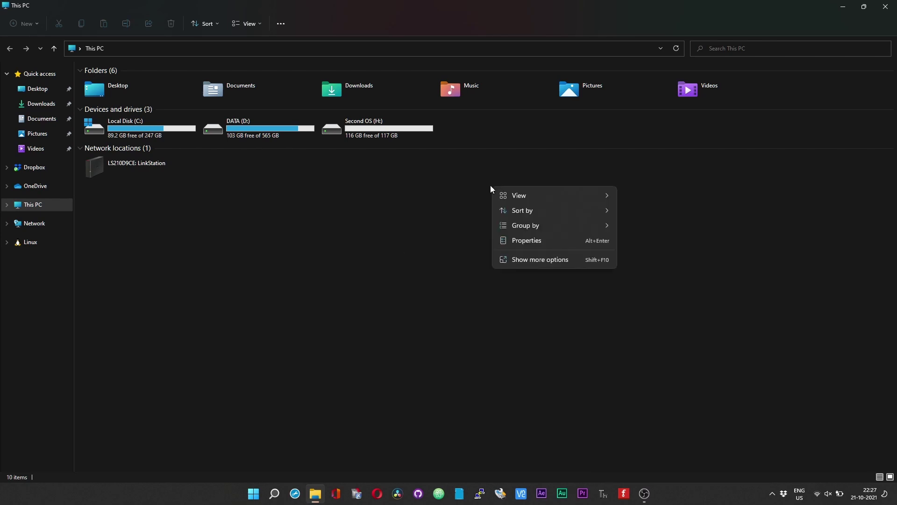
key(Escape)
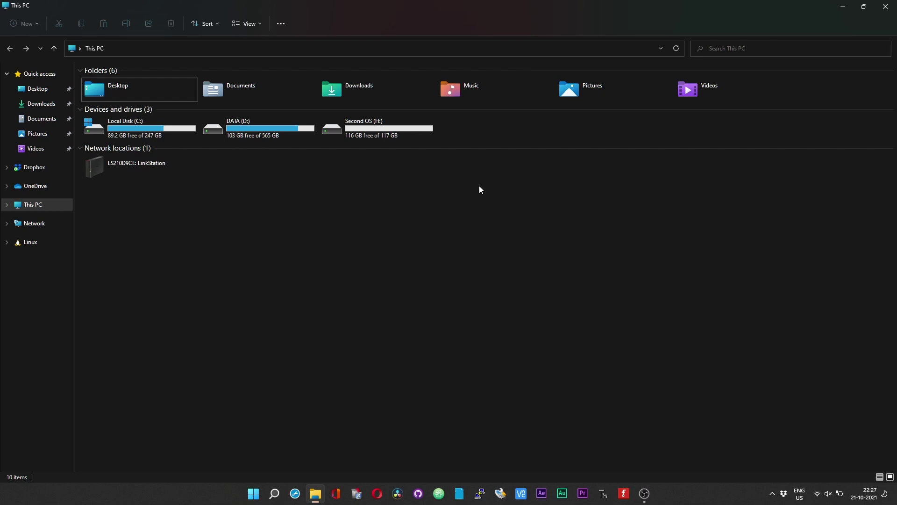
key(ctrl+f)
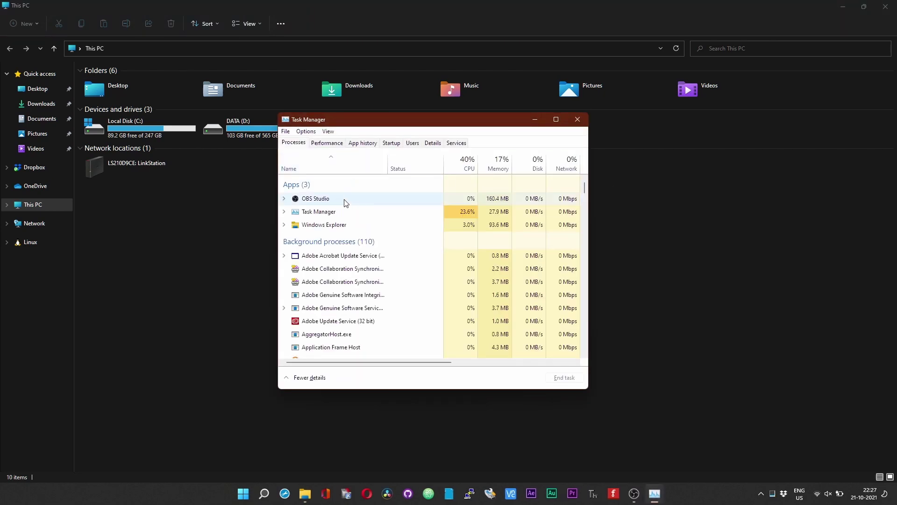
Restart Windows Explorer, reopen This PC, and confirm the right-click menu is compact again
click(335, 225)
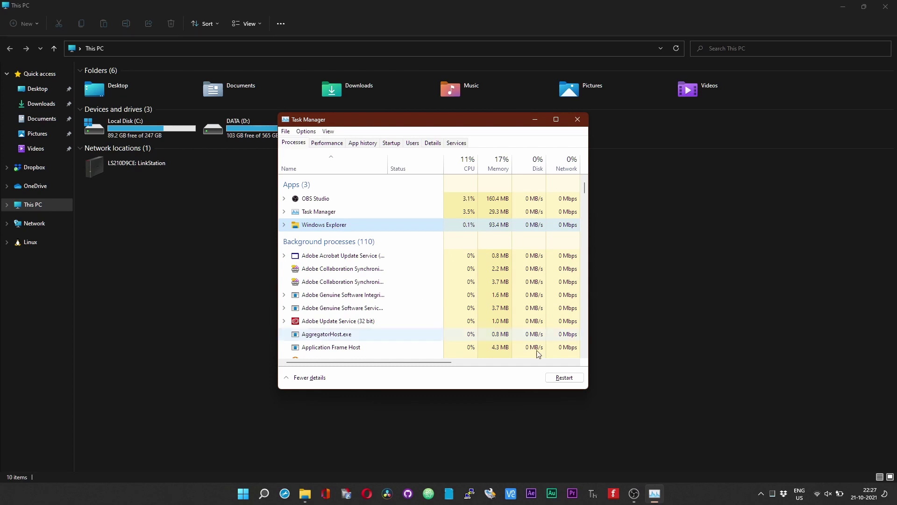
click(572, 379)
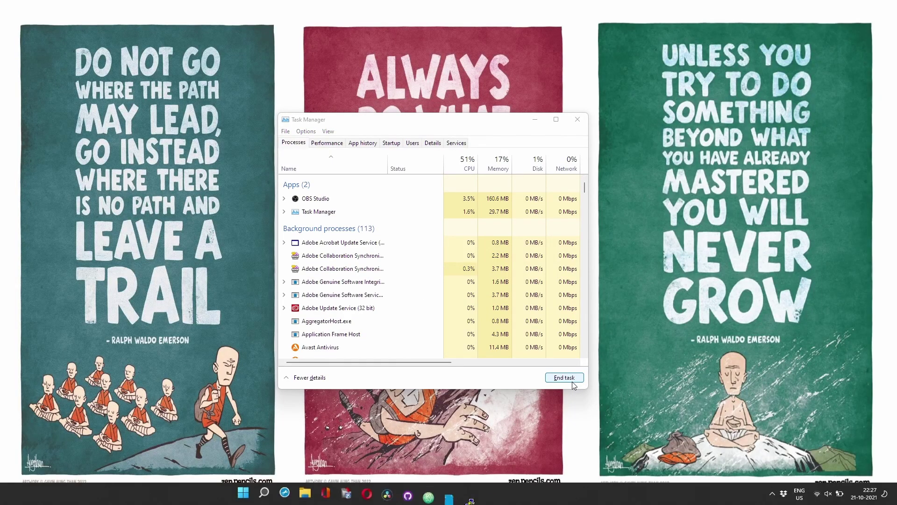
click(577, 120)
key(super+e)
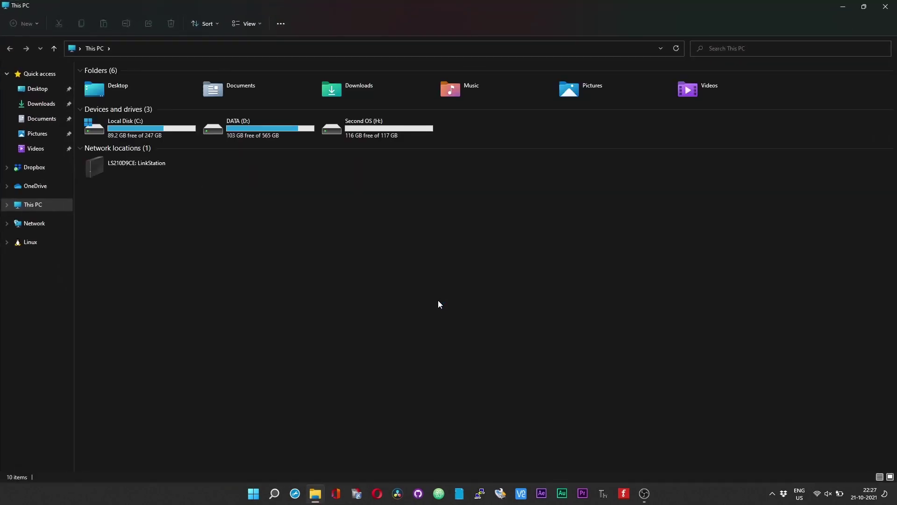
right_click(434, 239)
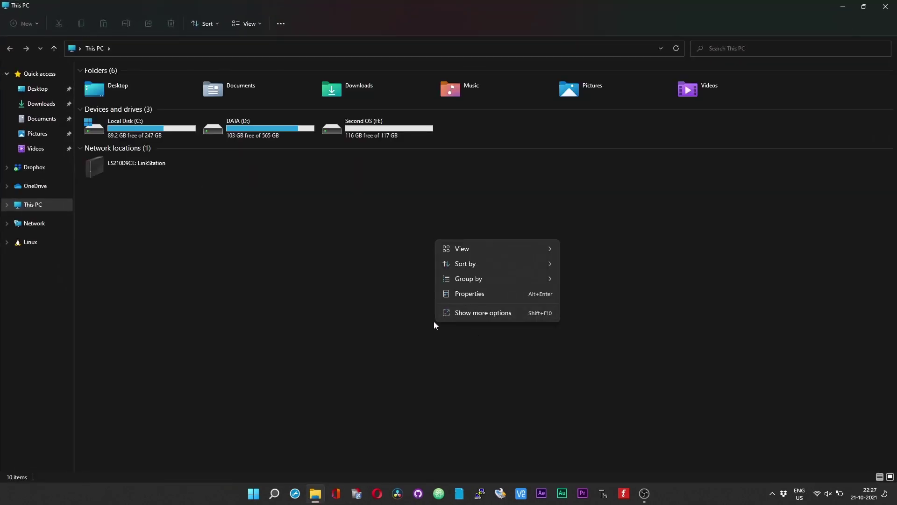